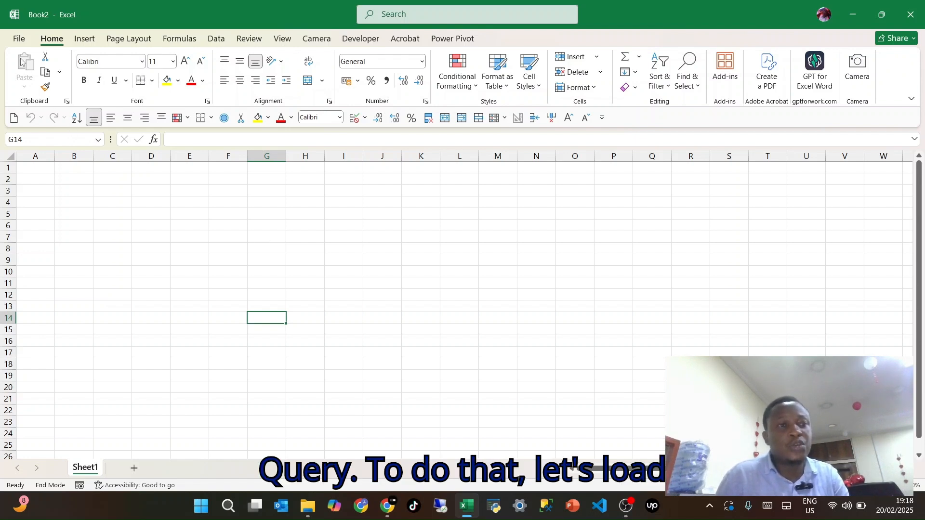
- Open the recent workbook messy_sales_data.xlsx and autofit columns A to G to their contents
left_click(19, 40)
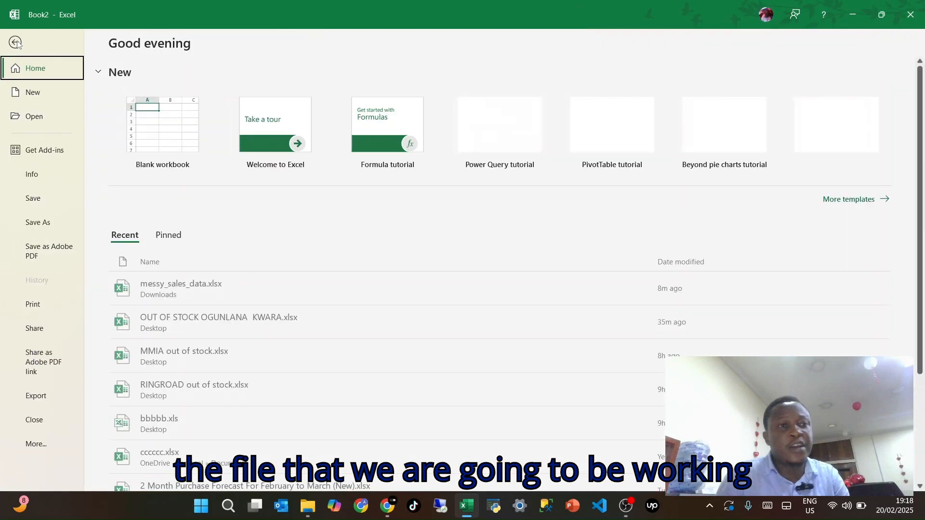
left_click(181, 284)
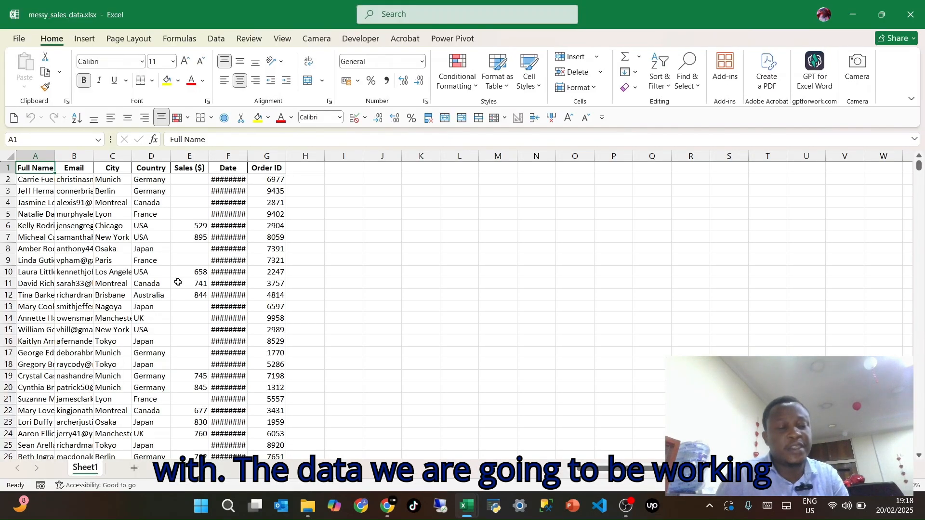
left_click_drag(36, 155, 251, 163)
double_click(248, 155)
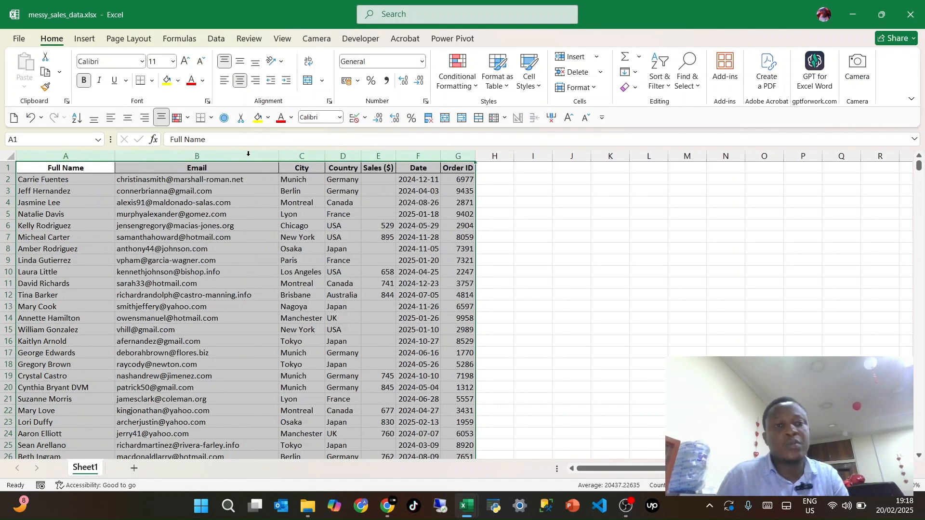
left_click(248, 211)
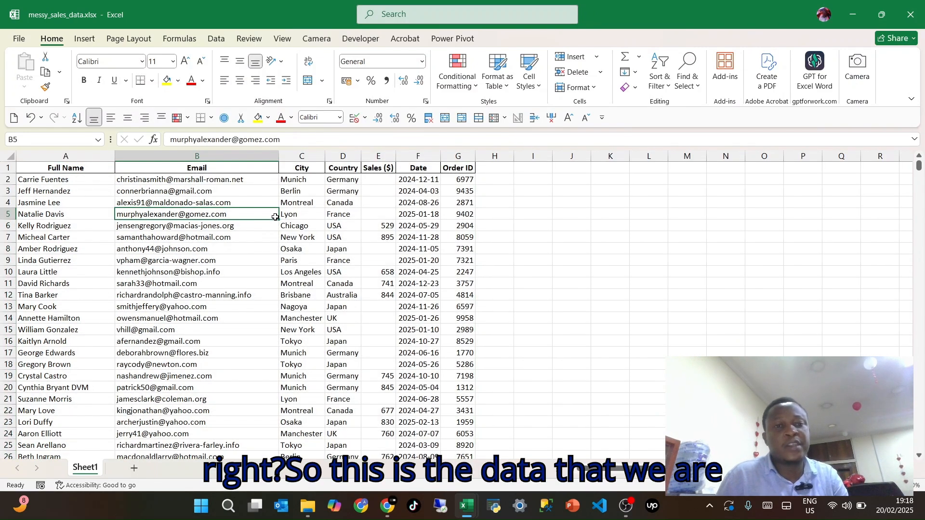
- Load the whole sales data range into Power Query as a table with headers
left_click(239, 202)
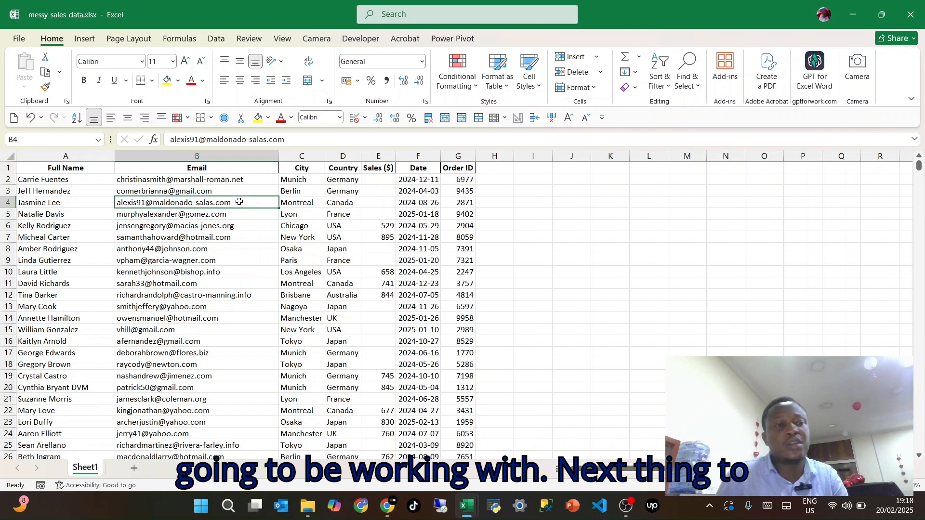
left_click(184, 235)
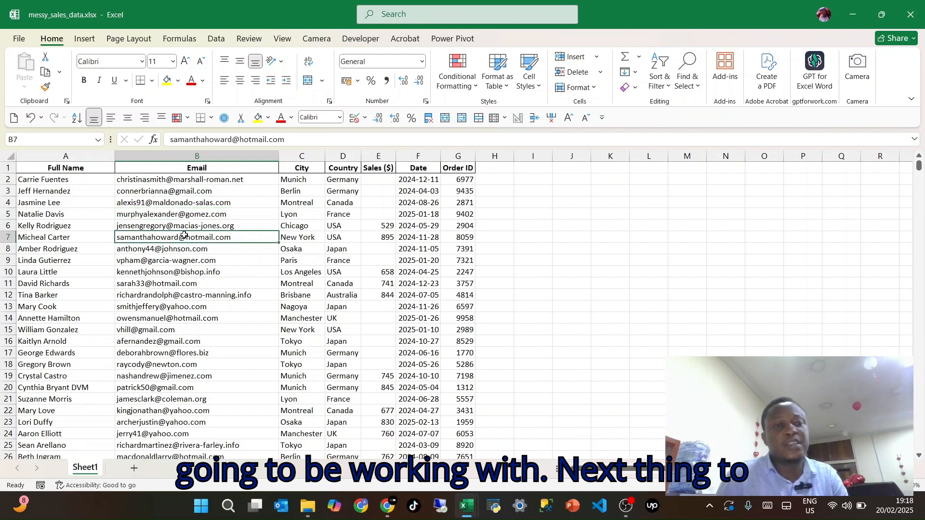
left_click(217, 39)
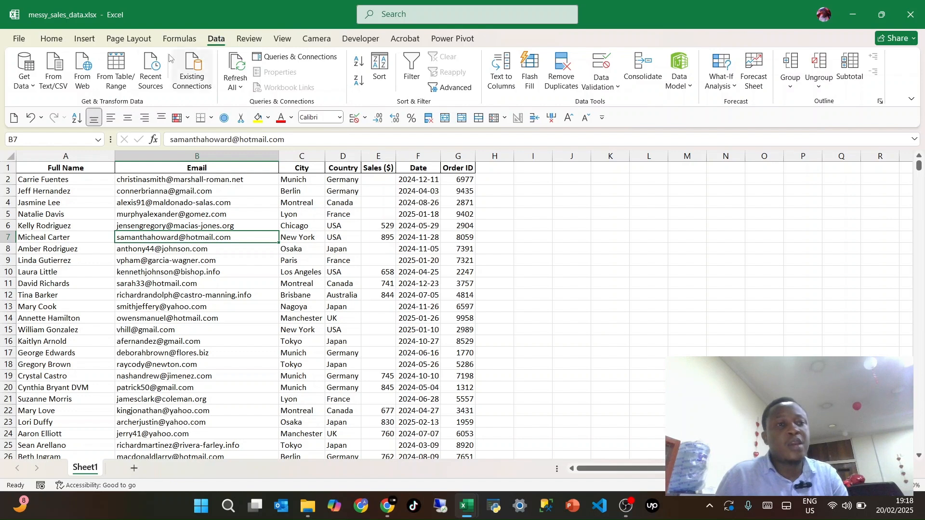
left_click(119, 78)
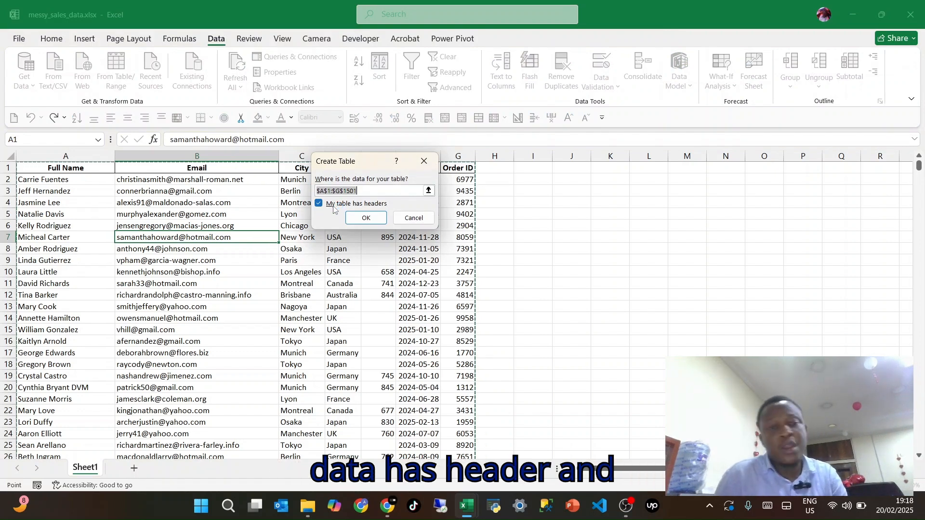
left_click(363, 219)
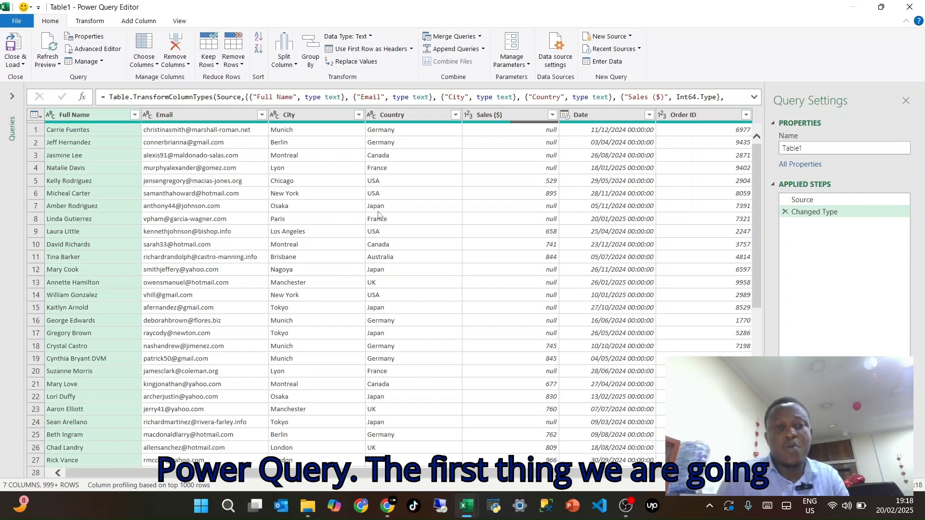
left_click(378, 211)
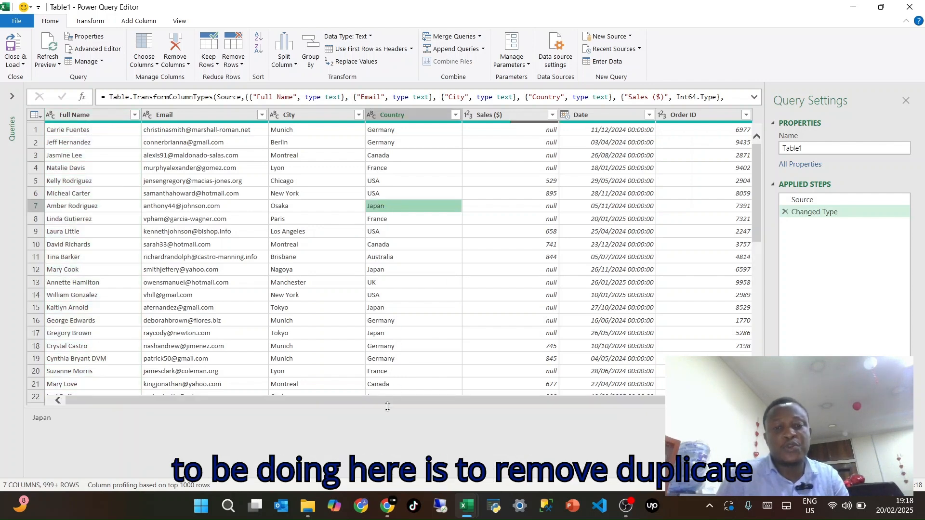
left_click_drag(387, 407, 386, 451)
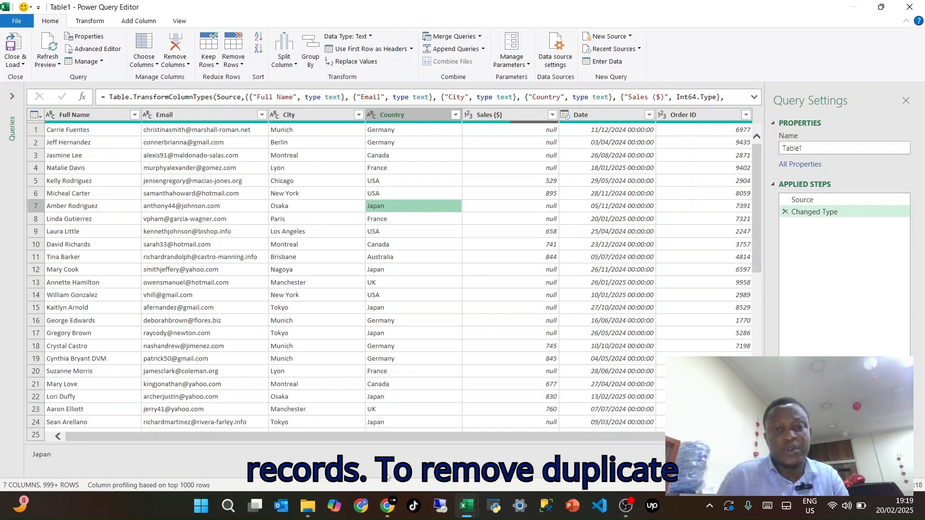
left_click(299, 322)
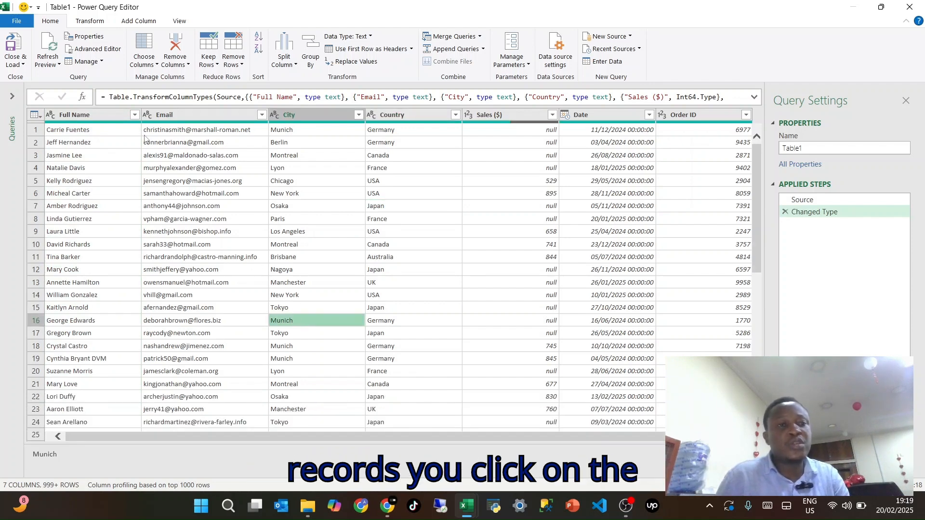
- Remove duplicate records from the query by comparing all columns together
left_click(74, 115)
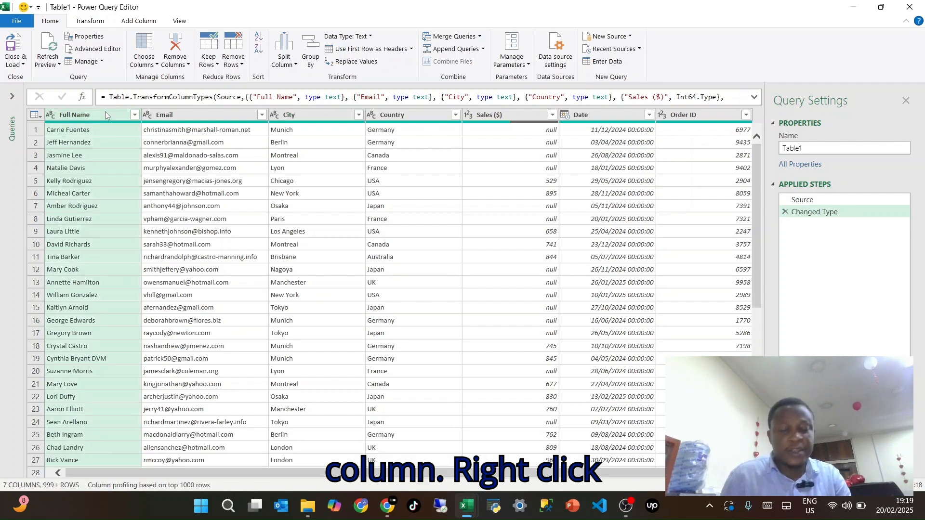
right_click(105, 111)
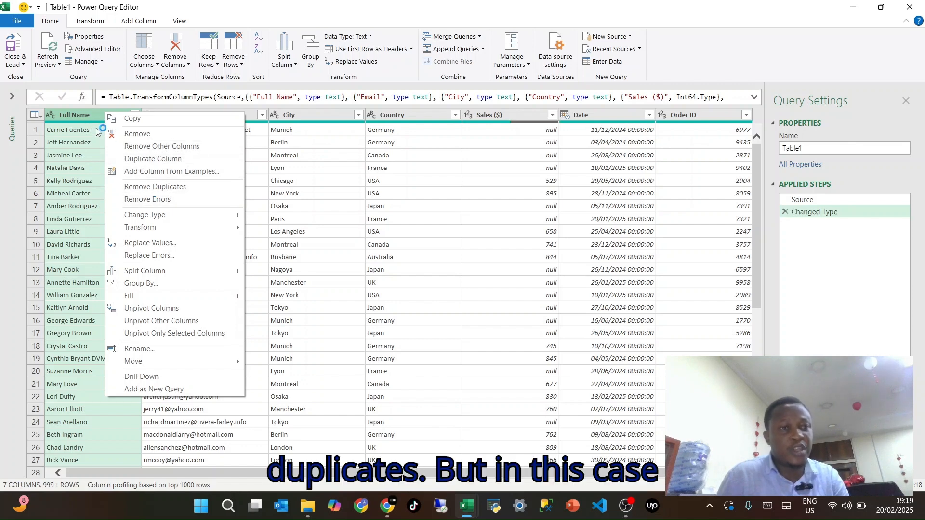
left_click(85, 117)
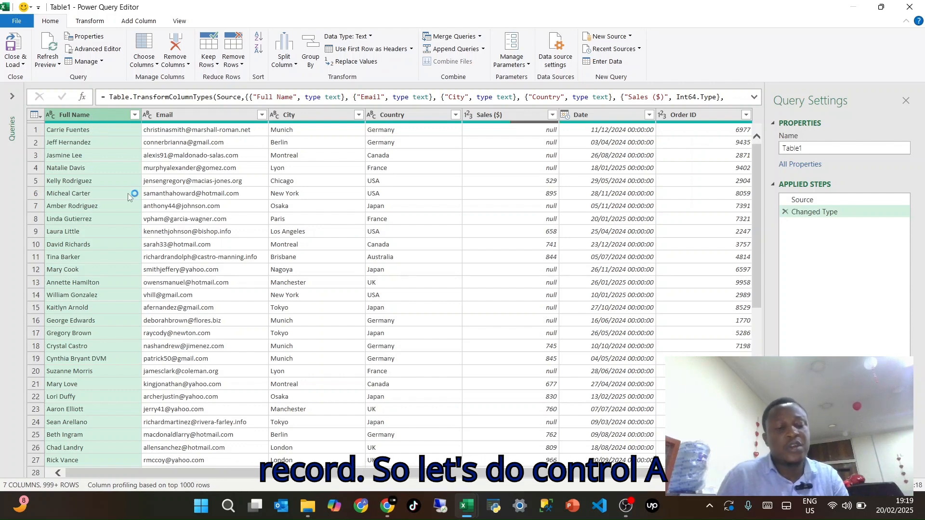
key("ctrl+a")
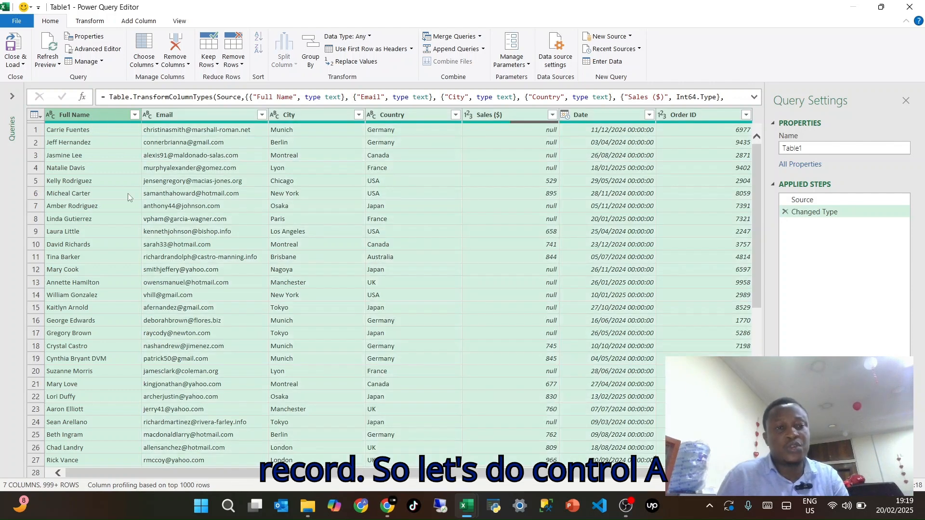
right_click(91, 115)
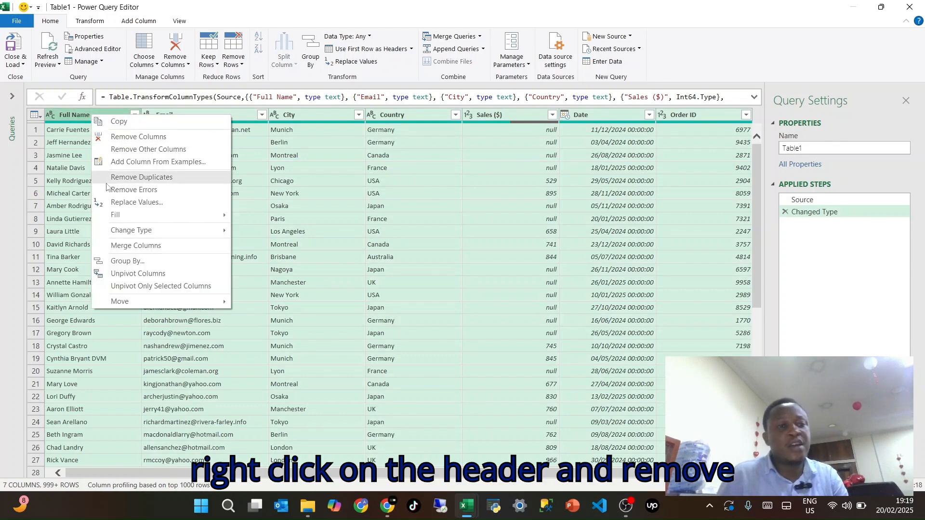
left_click(135, 178)
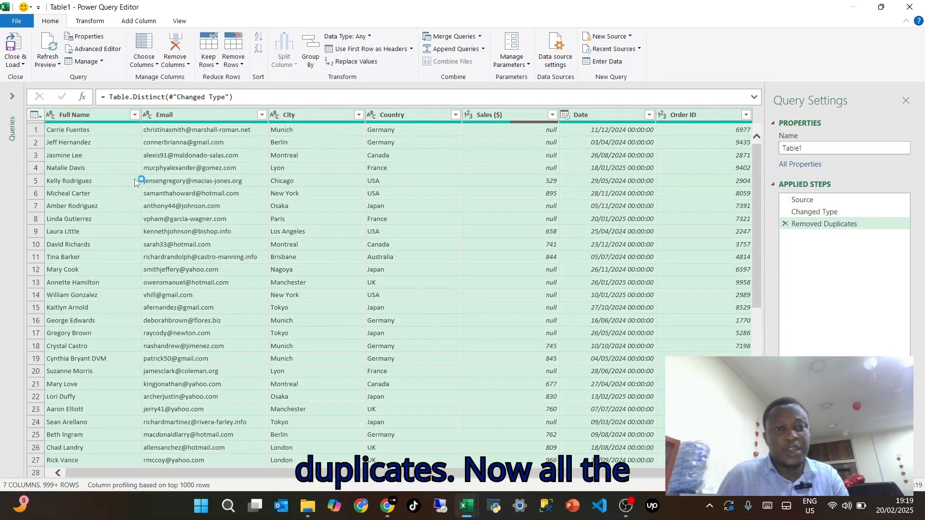
left_click(224, 205)
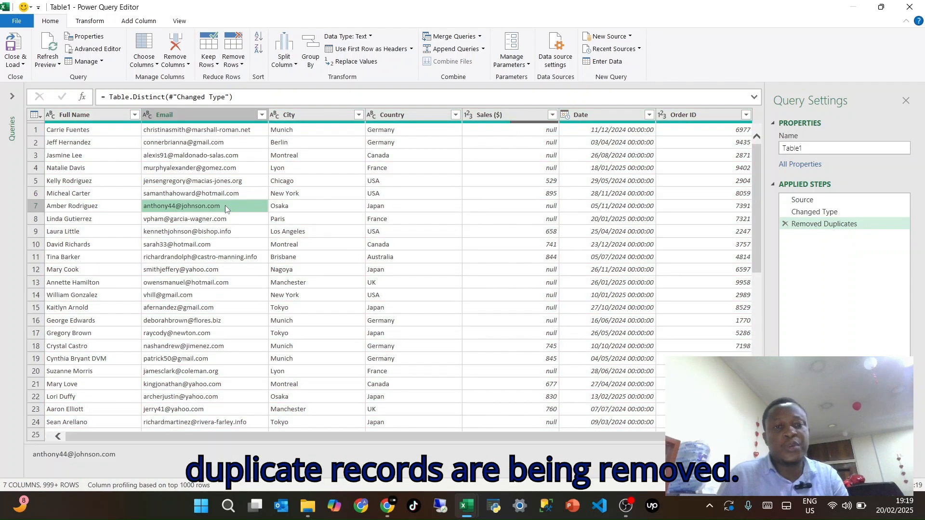
left_click(394, 205)
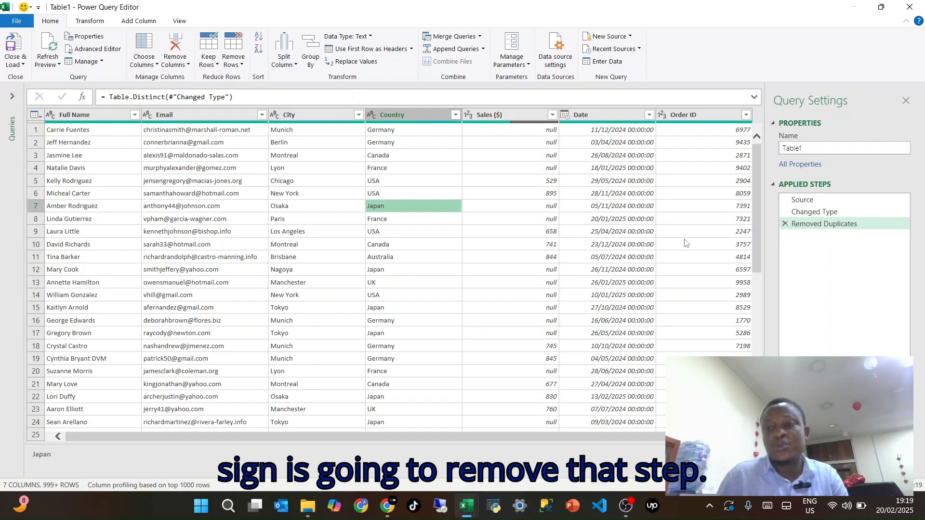
left_click(661, 250)
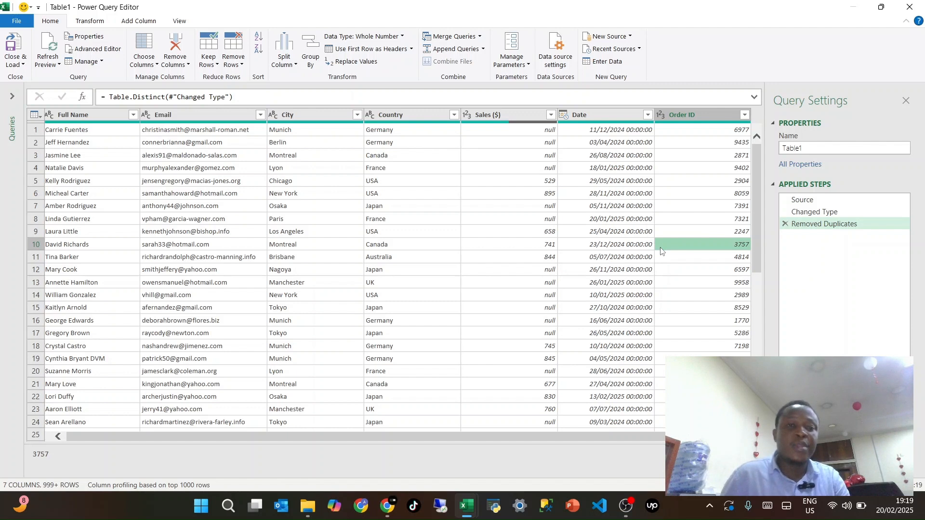
- Split the Full Name column by a space delimiter at each occurrence of the delimiter
left_click(100, 117)
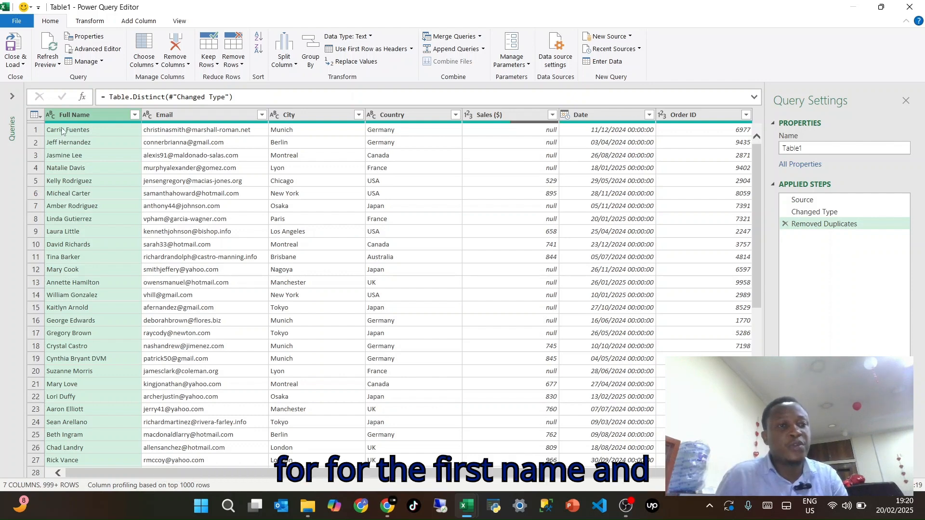
right_click(85, 115)
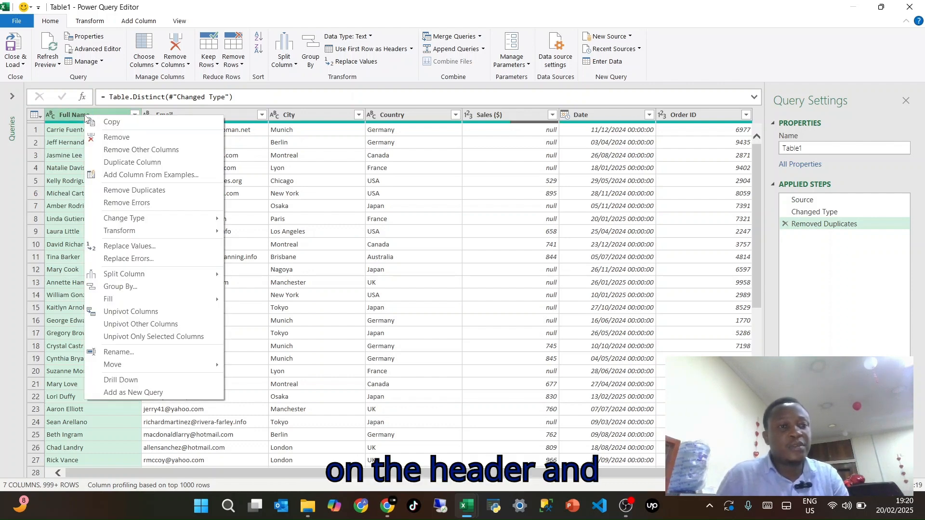
left_click(124, 276)
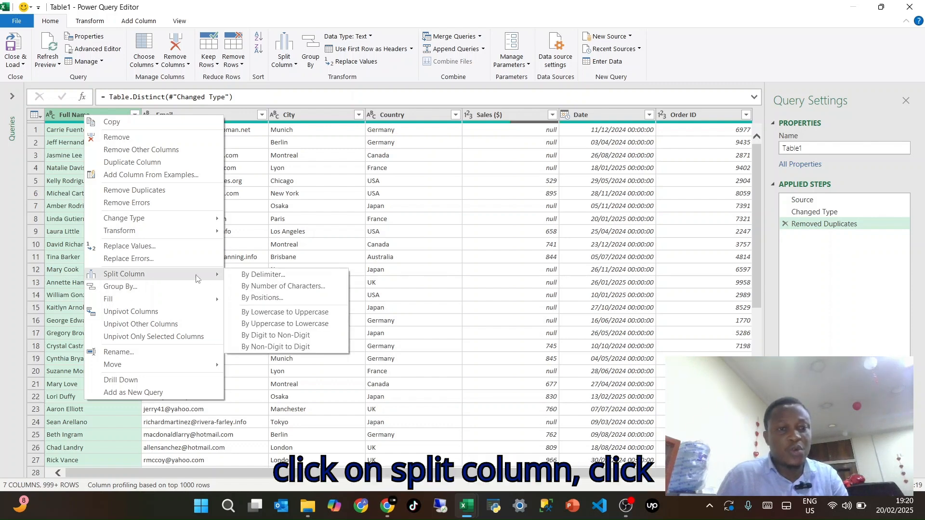
left_click(266, 275)
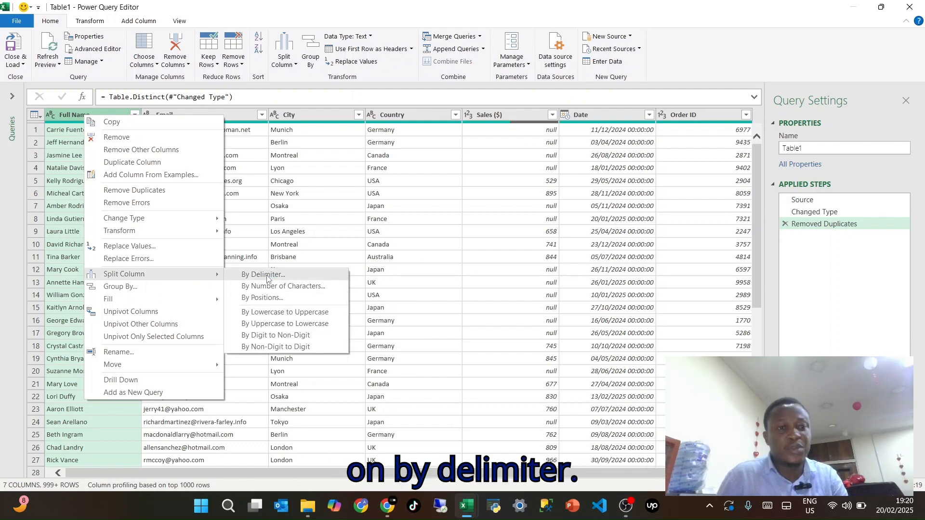
left_click(265, 275)
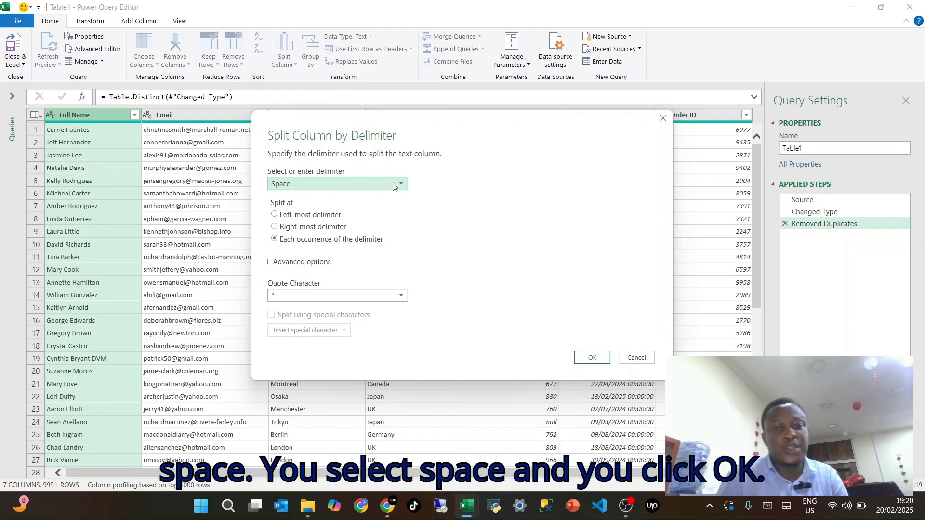
left_click(592, 357)
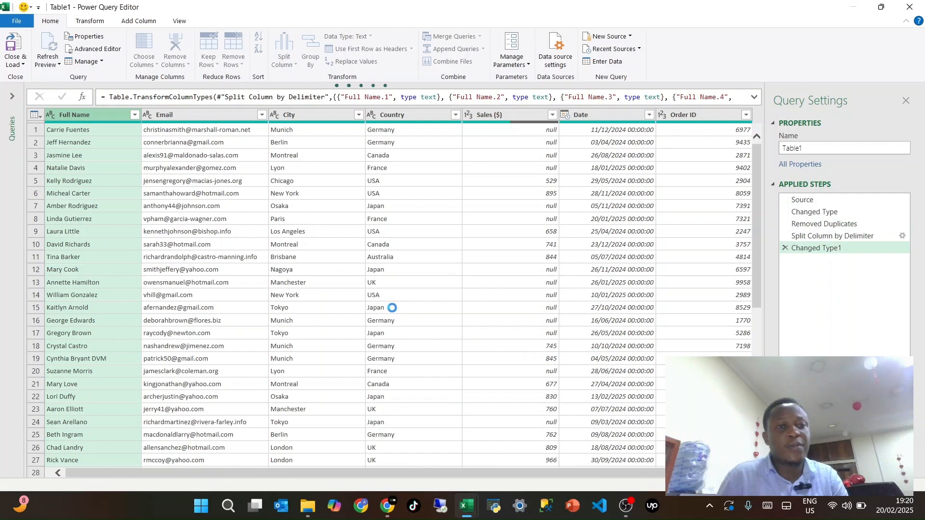
- Rename the Full Name.1 column to FirstName
left_click(212, 195)
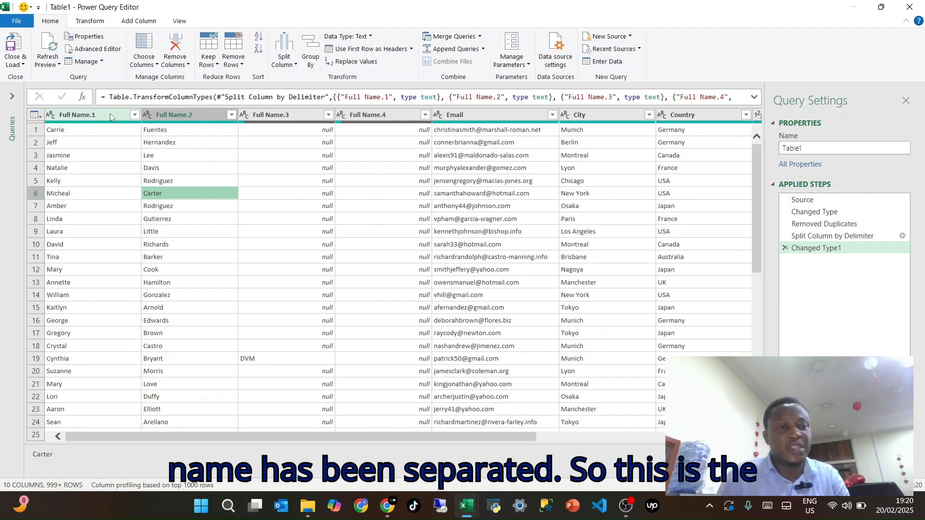
double_click(97, 115)
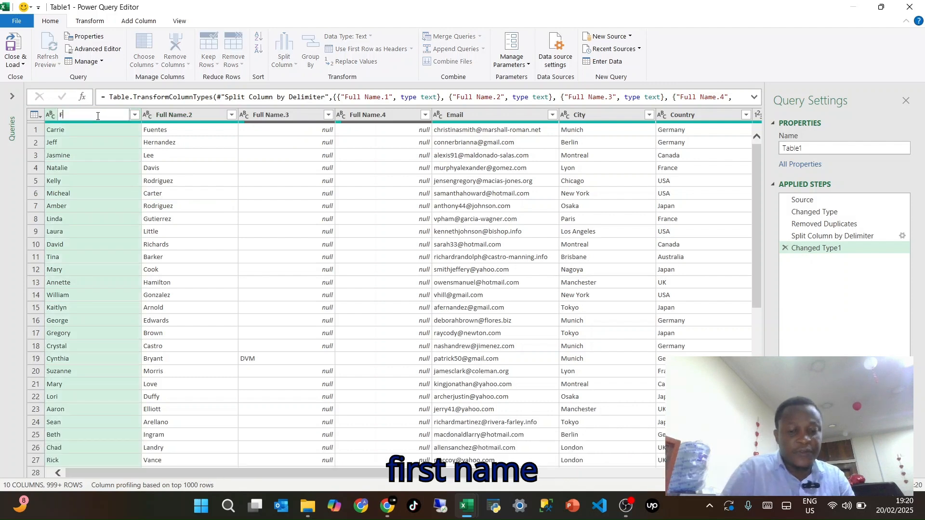
type("FirstName")
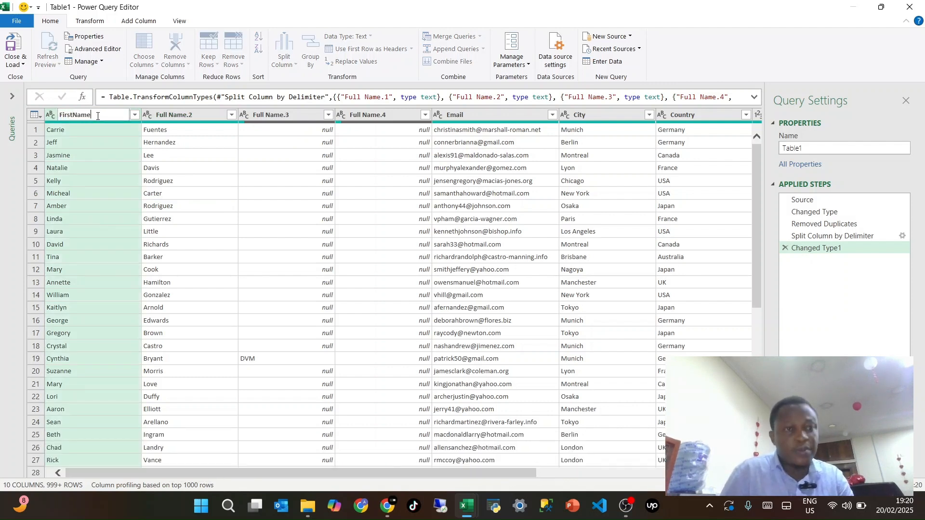
key("Return")
- Rename the Full Name.2 column to LastName
double_click(169, 113)
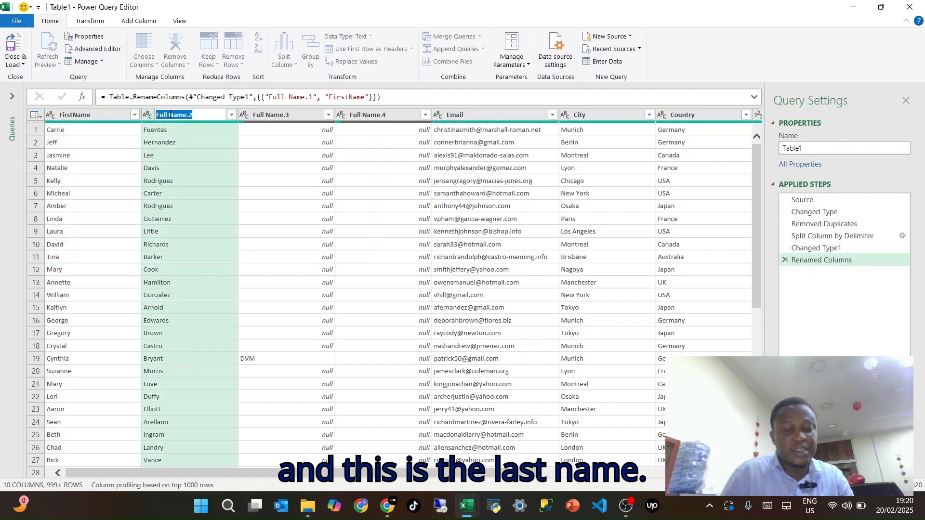
type("N")
key("BackSpace")
type("Last")
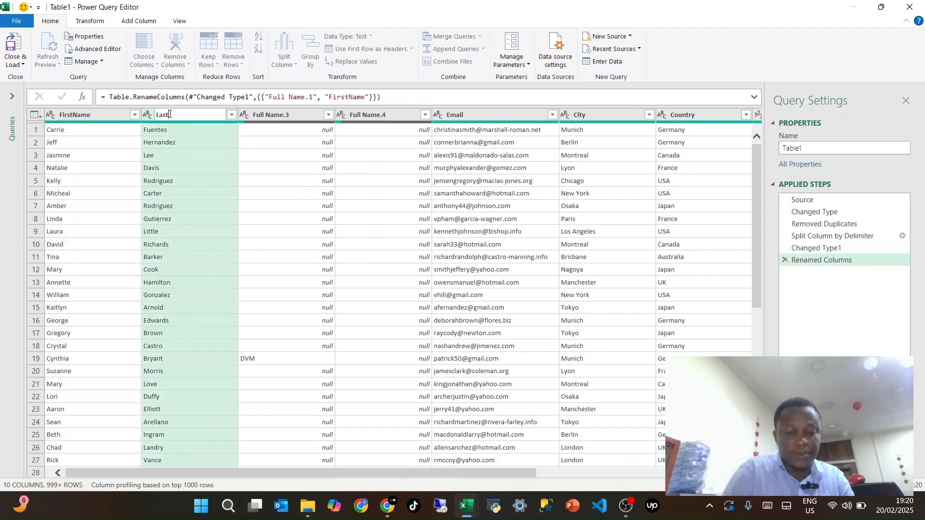
type("Name")
key("Return")
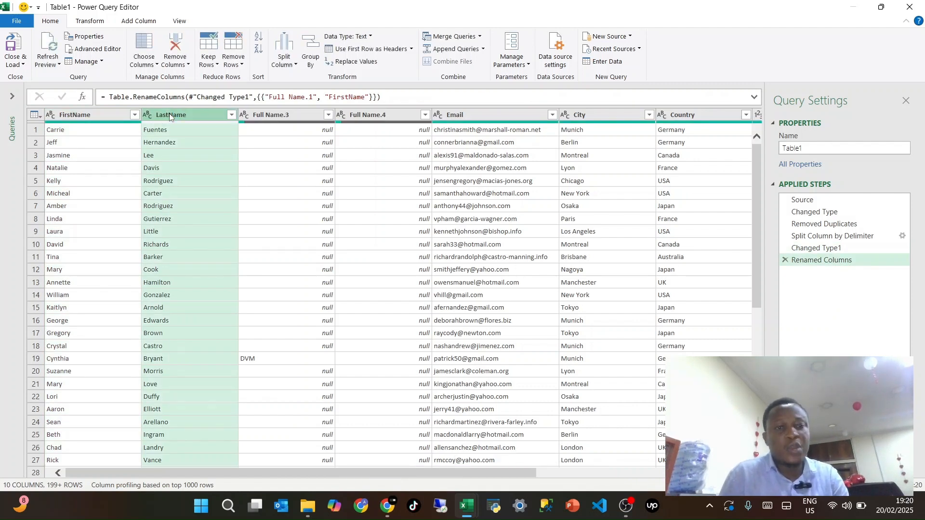
- Remove the surplus Full Name.3 and Full Name.4 columns from the query
left_click(284, 115)
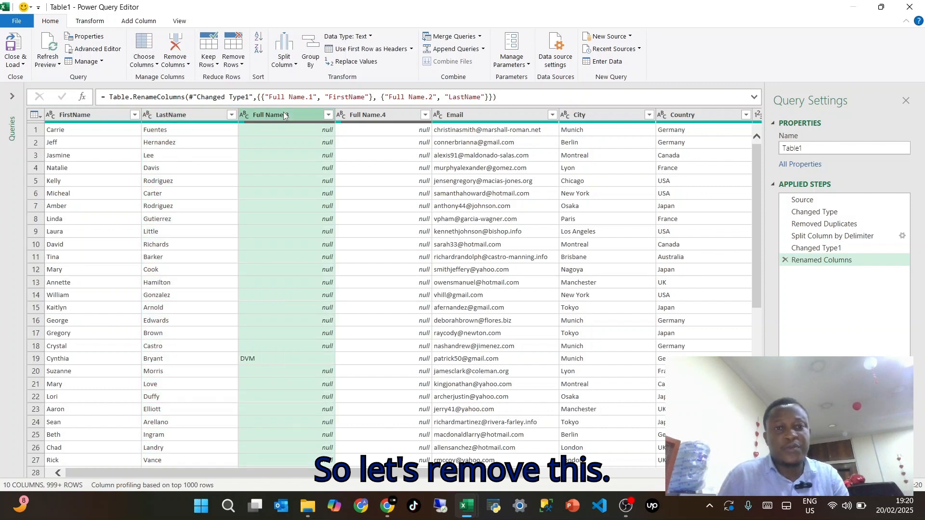
left_click(355, 116, "ctrl")
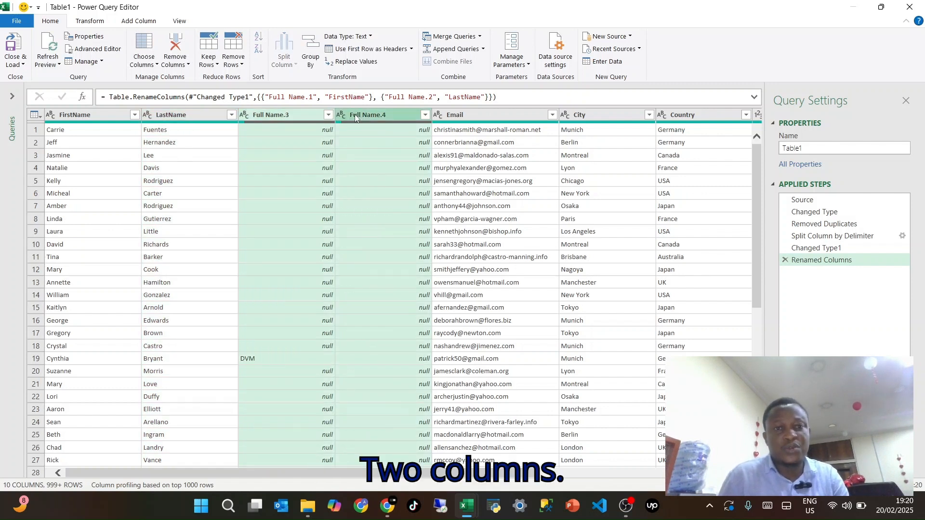
right_click(355, 117)
left_click(382, 137)
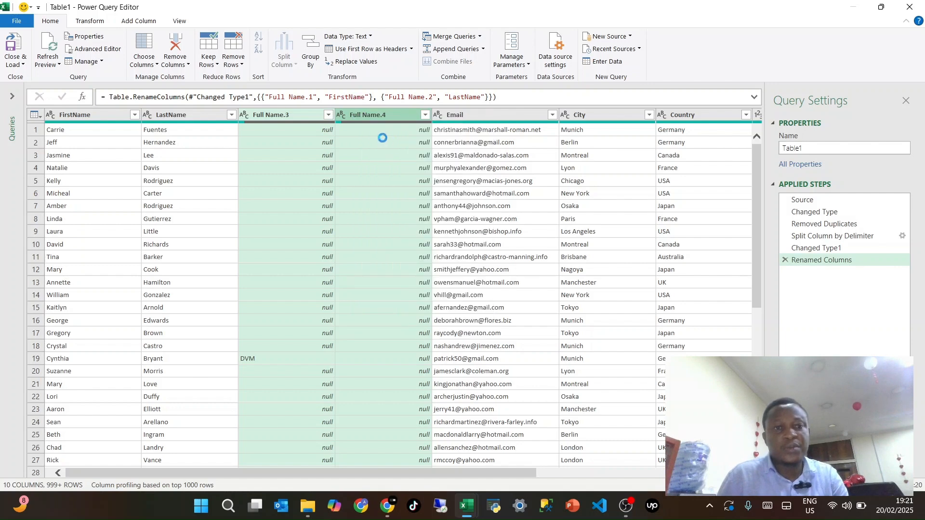
left_click(292, 176)
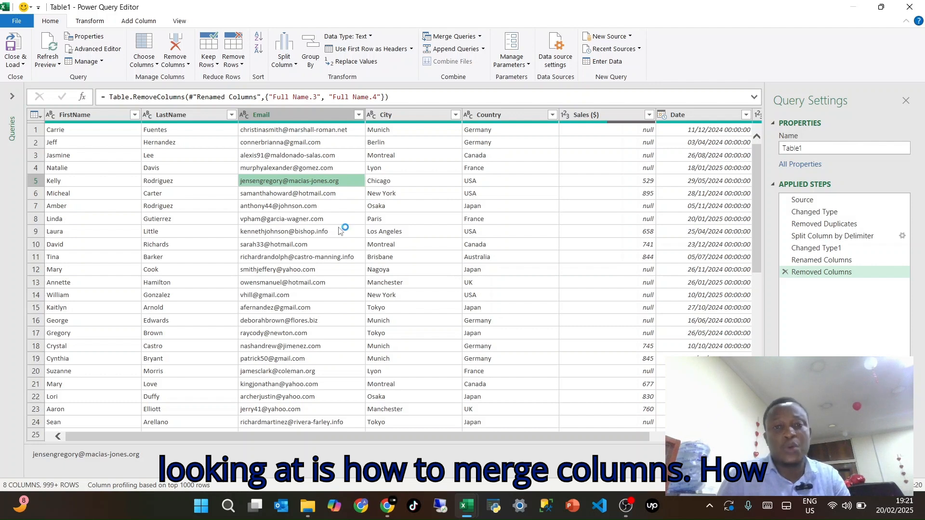
- Merge the City and Country columns into one column, using a comma as the separator and keeping the default column name
left_click(405, 116)
left_click(498, 114, "ctrl")
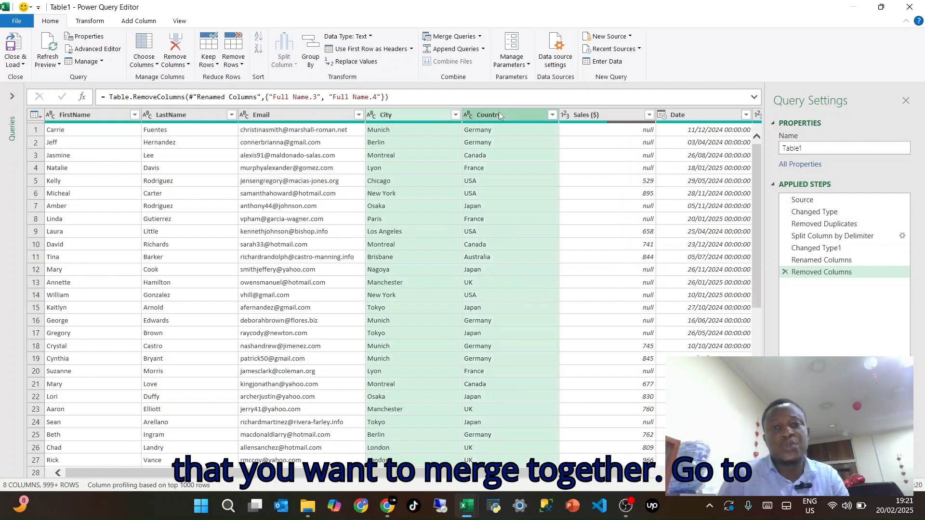
left_click(91, 22)
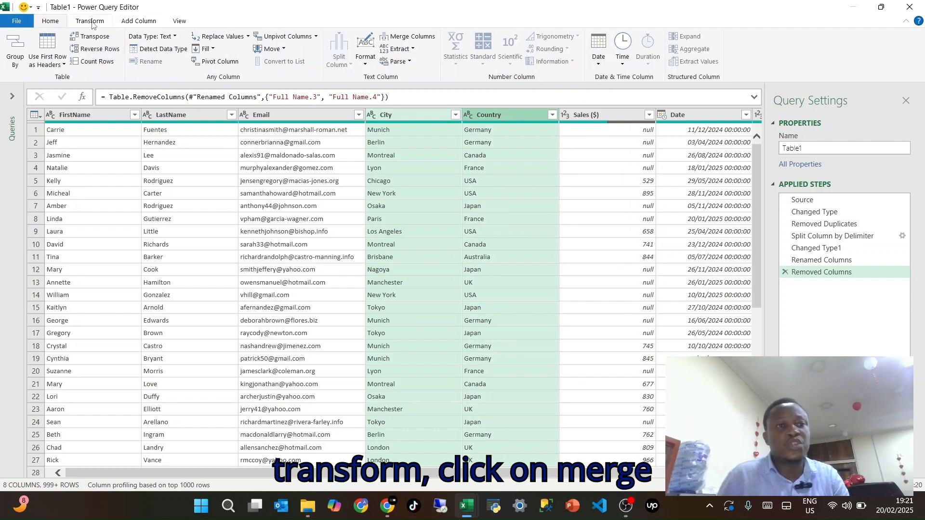
left_click(391, 39)
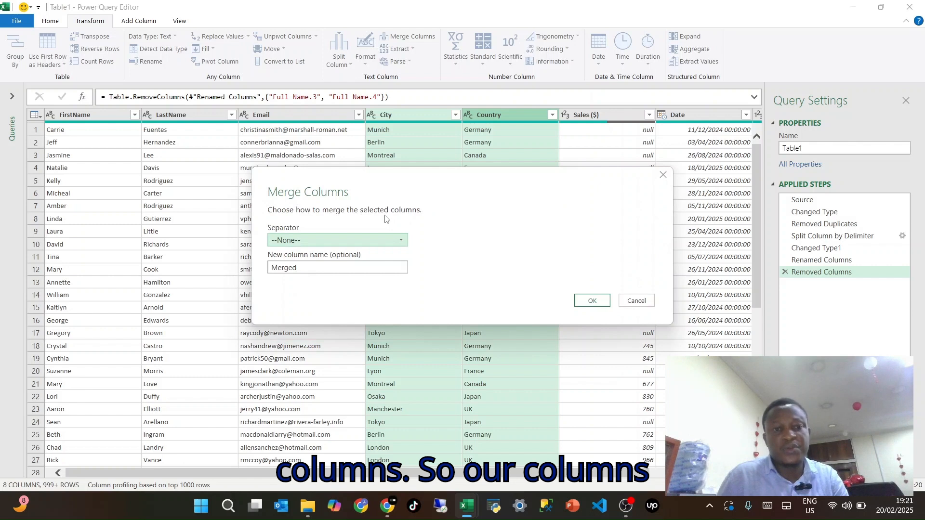
left_click(401, 239)
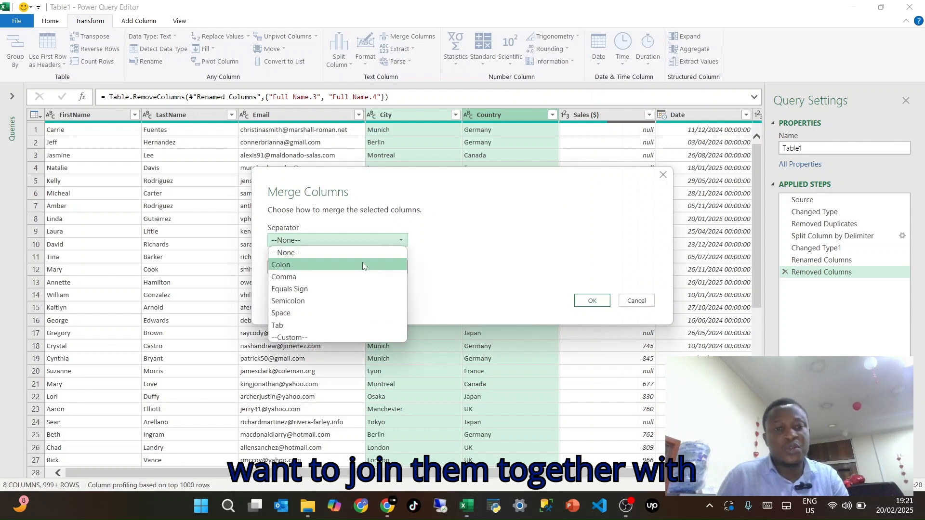
left_click(339, 277)
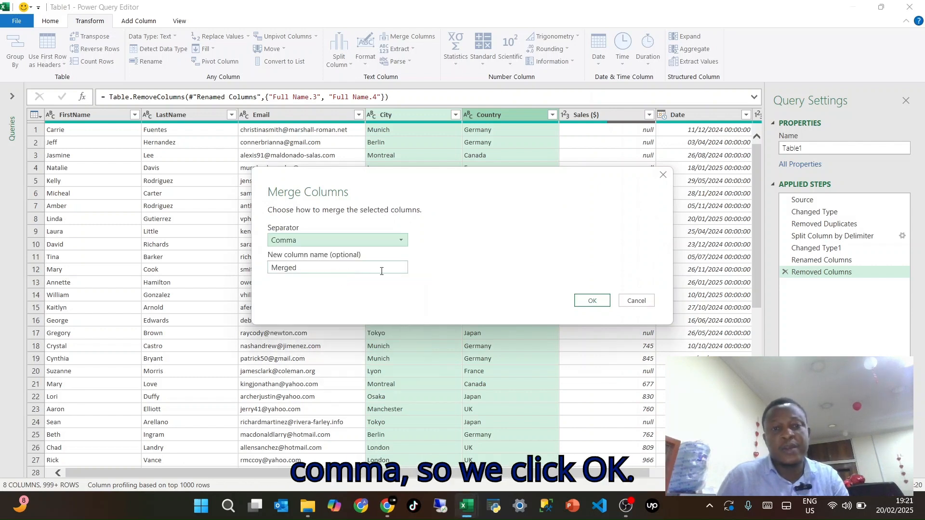
left_click(592, 301)
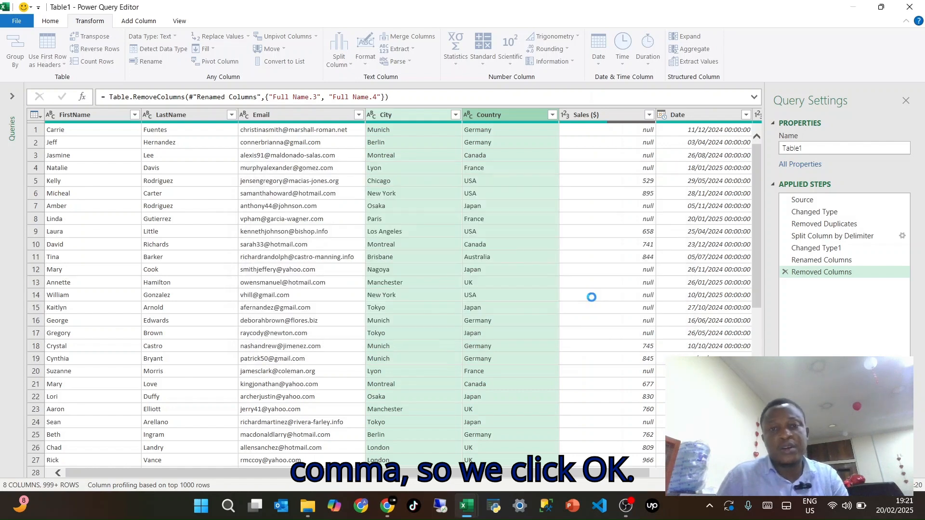
left_click(437, 184)
left_click(416, 146)
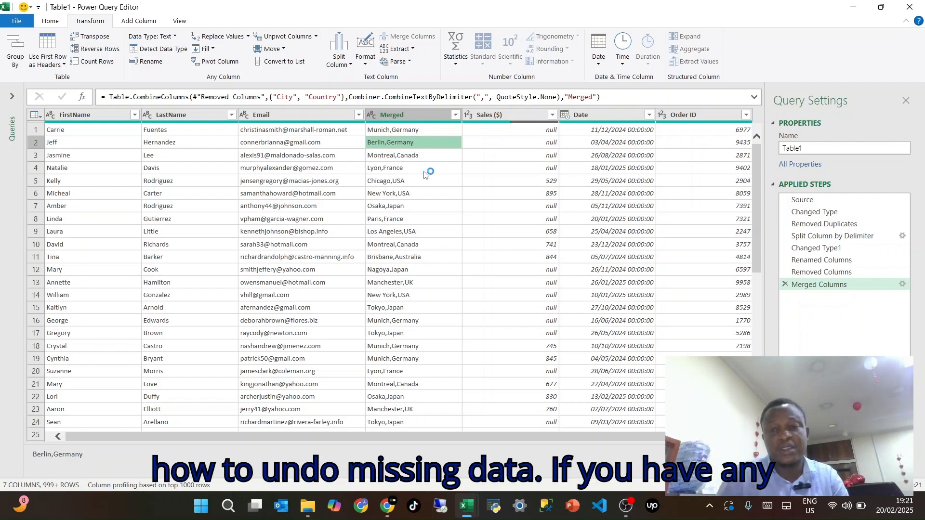
- Check the first rows of the Sales ($) column for missing values
left_click(525, 115)
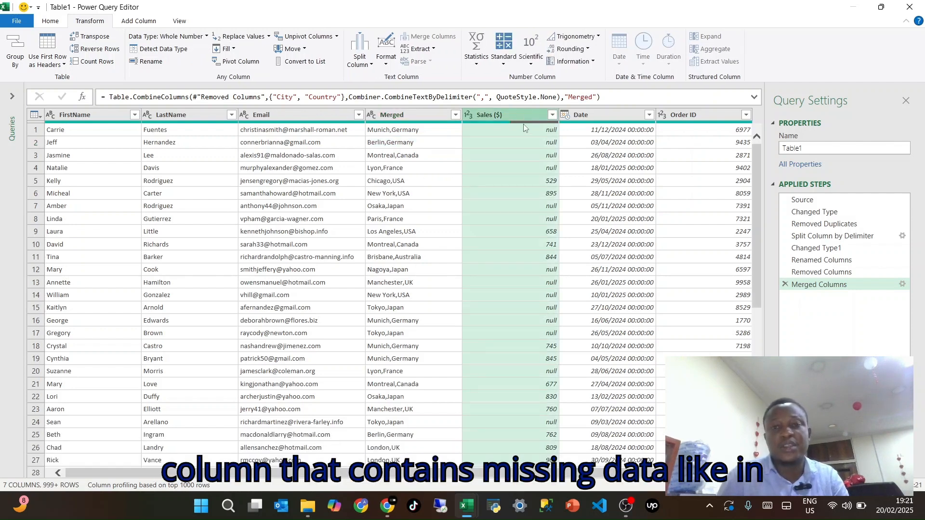
left_click(522, 130)
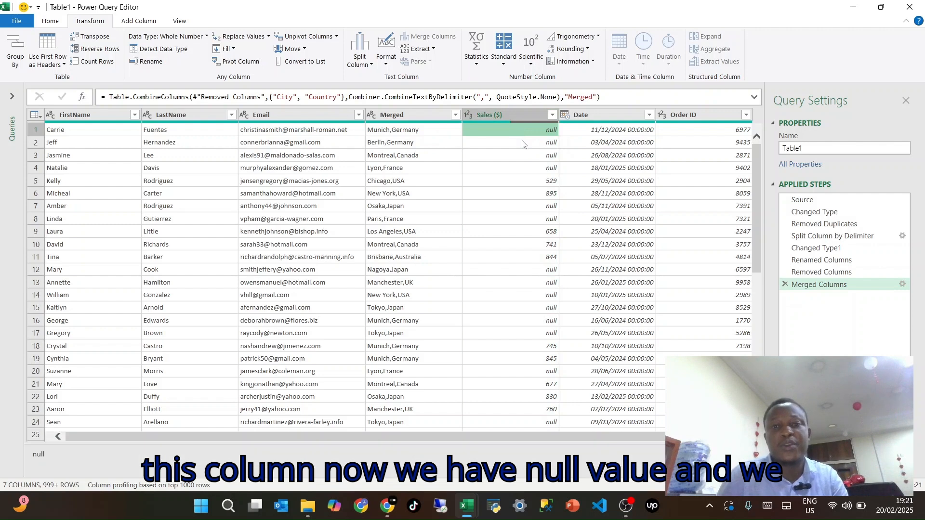
left_click(523, 143)
left_click(522, 156)
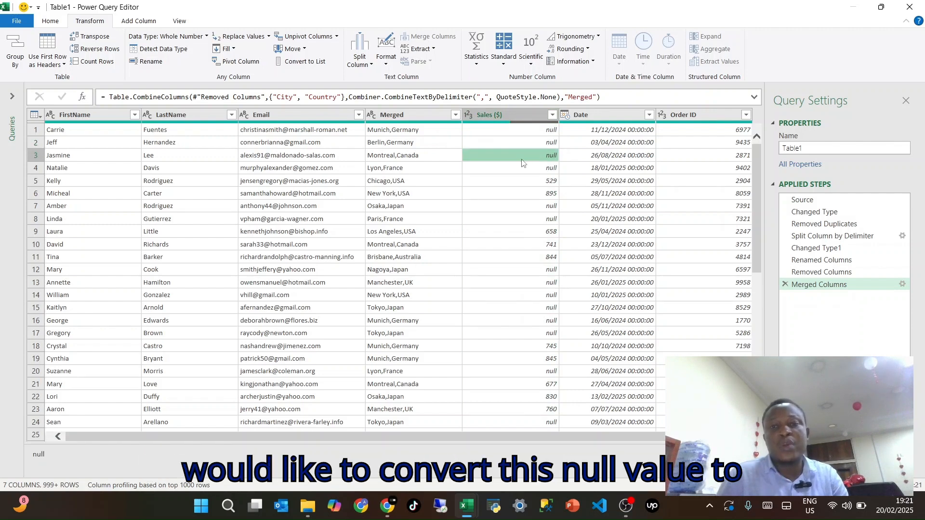
left_click(521, 167)
left_click(523, 155)
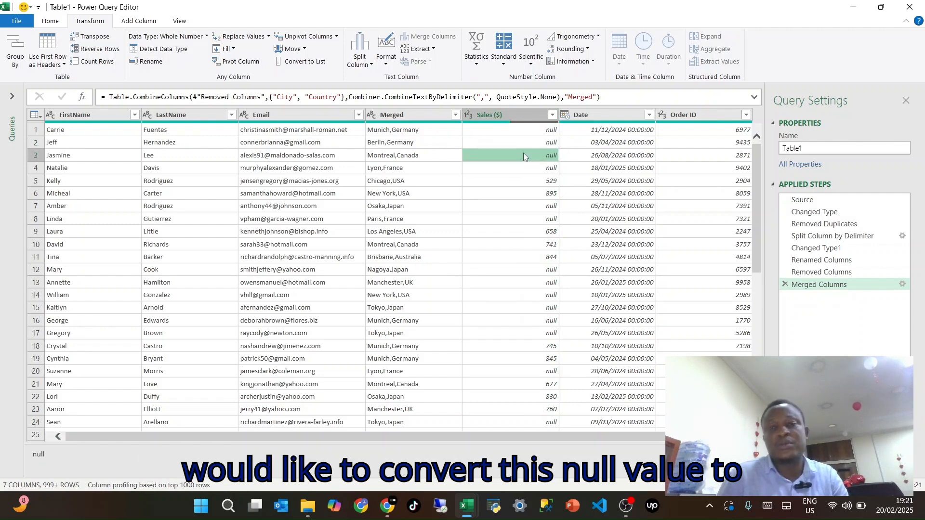
left_click(528, 135)
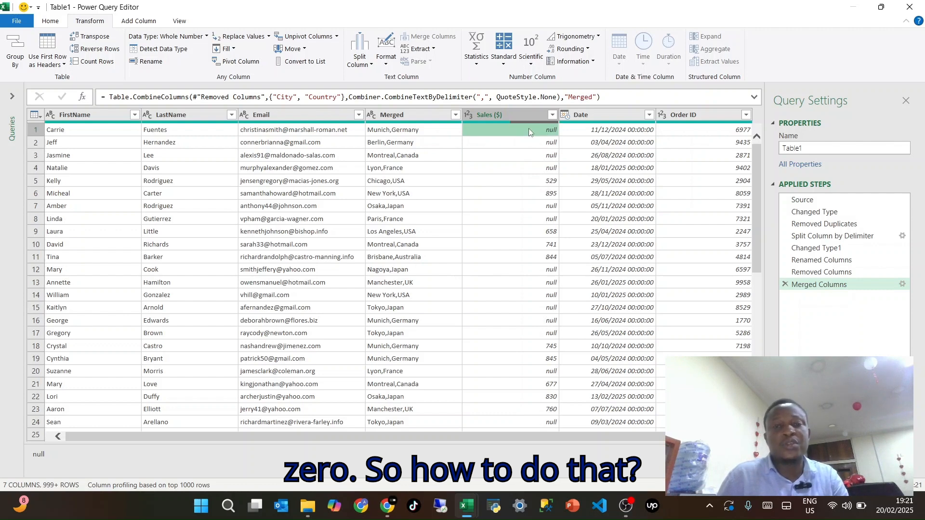
- Replace every null value in the Sales ($) column with 0
left_click(514, 116)
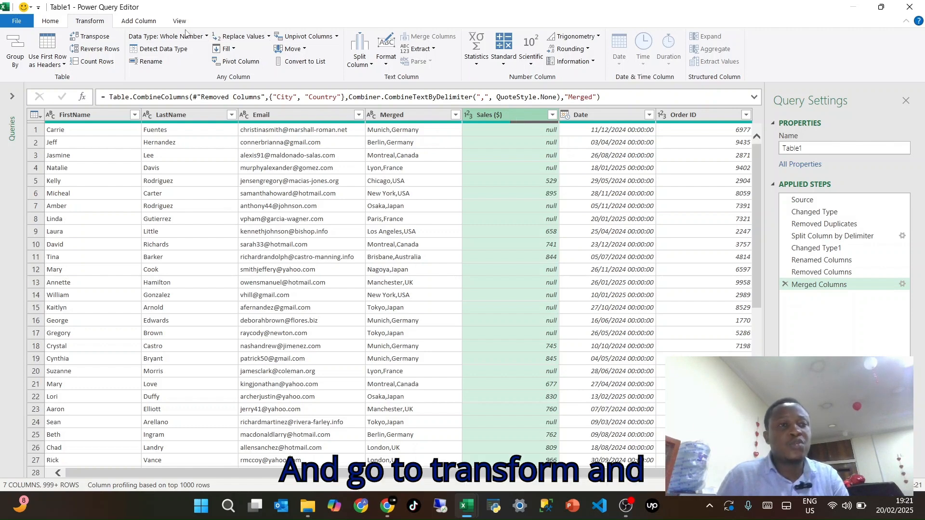
left_click(90, 22)
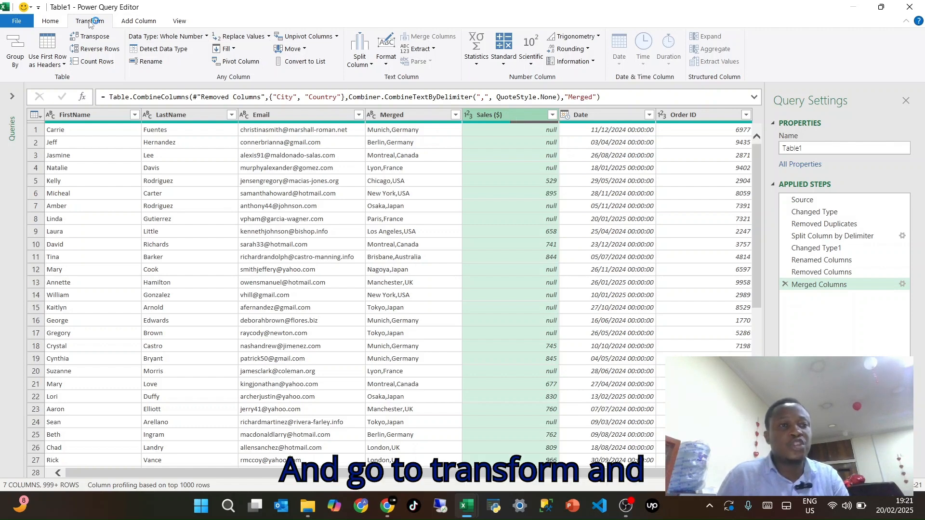
left_click(258, 39)
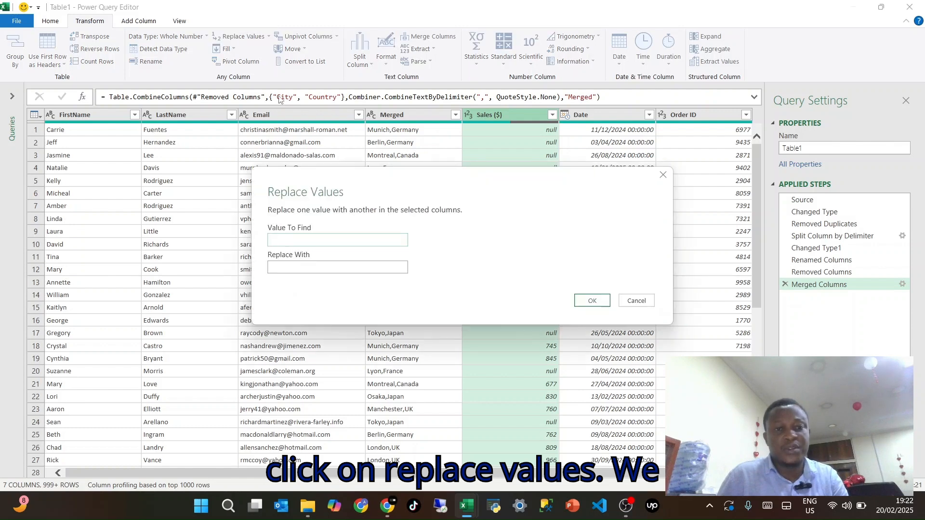
type("null")
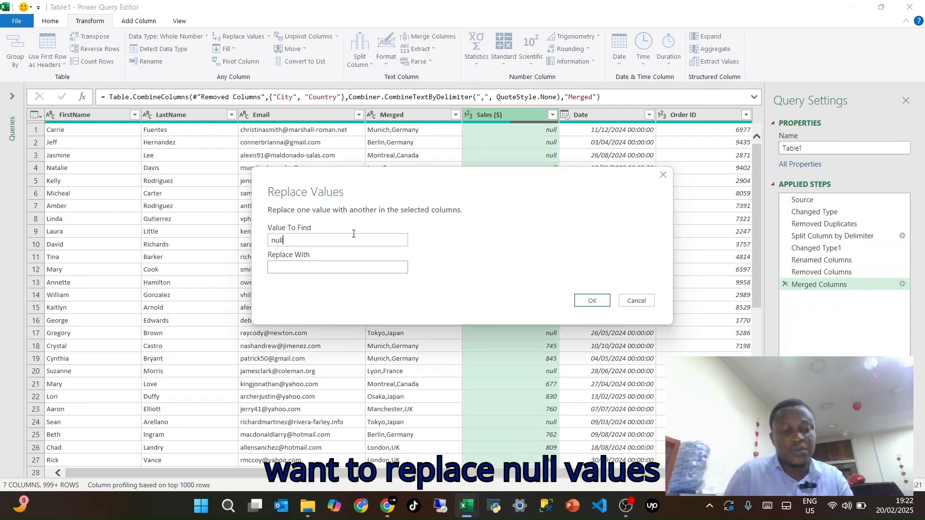
key("Tab")
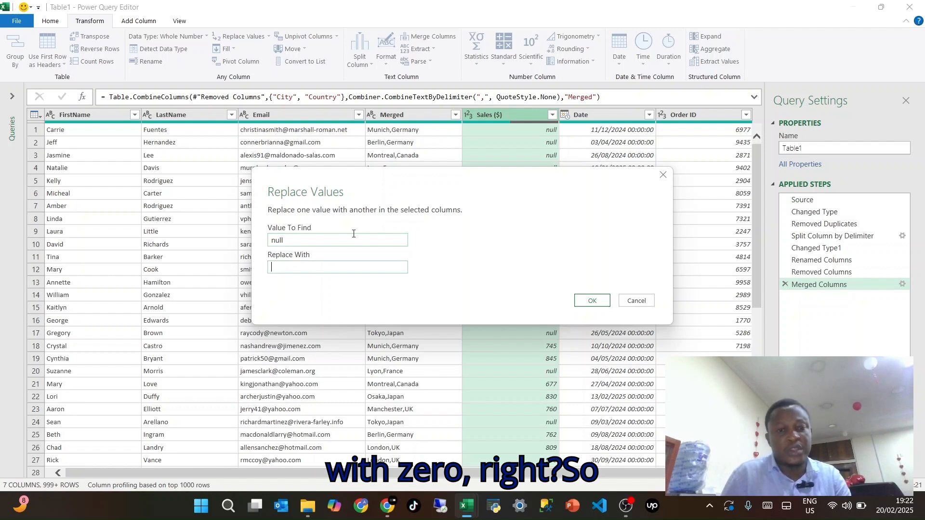
left_click(592, 301)
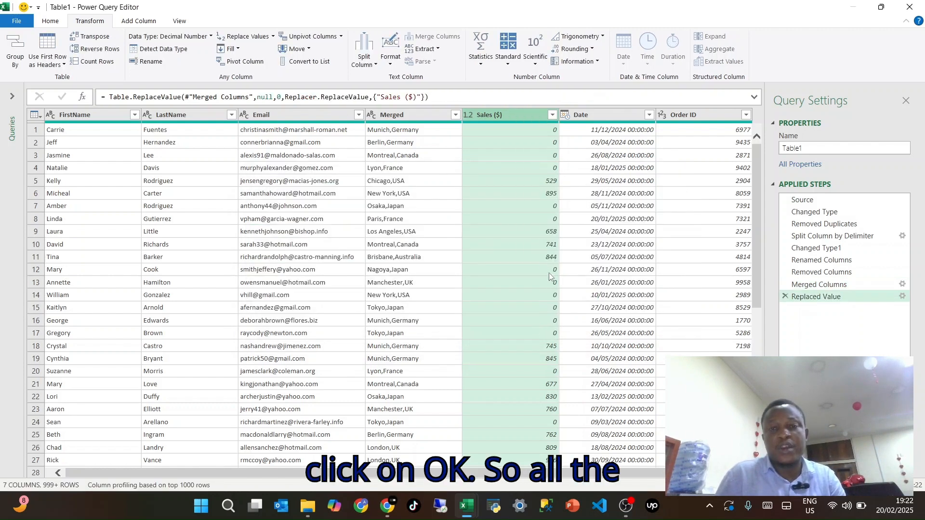
left_click(517, 195)
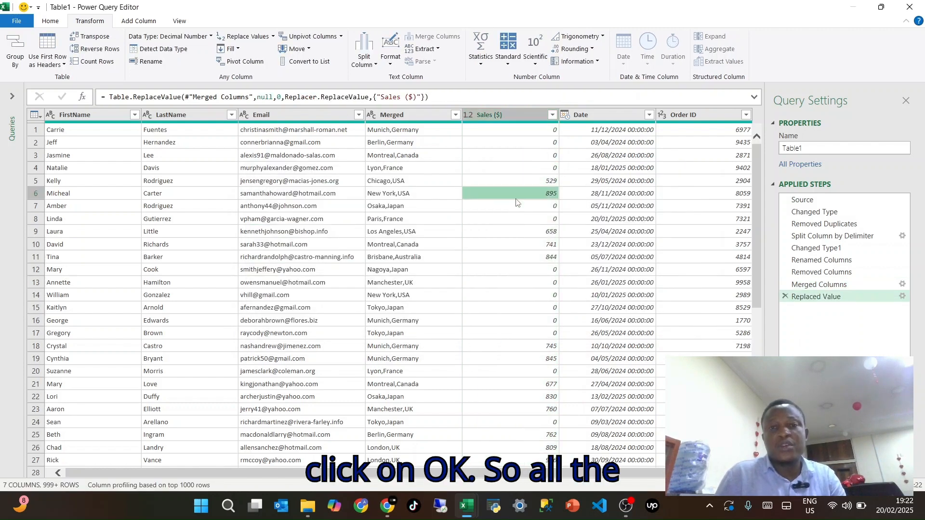
left_click(528, 117)
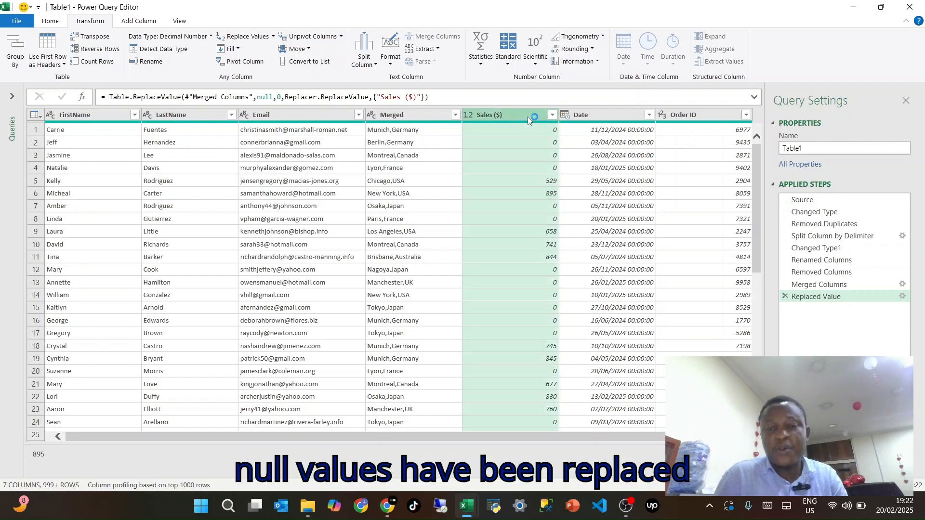
left_click(524, 144)
left_click(522, 156)
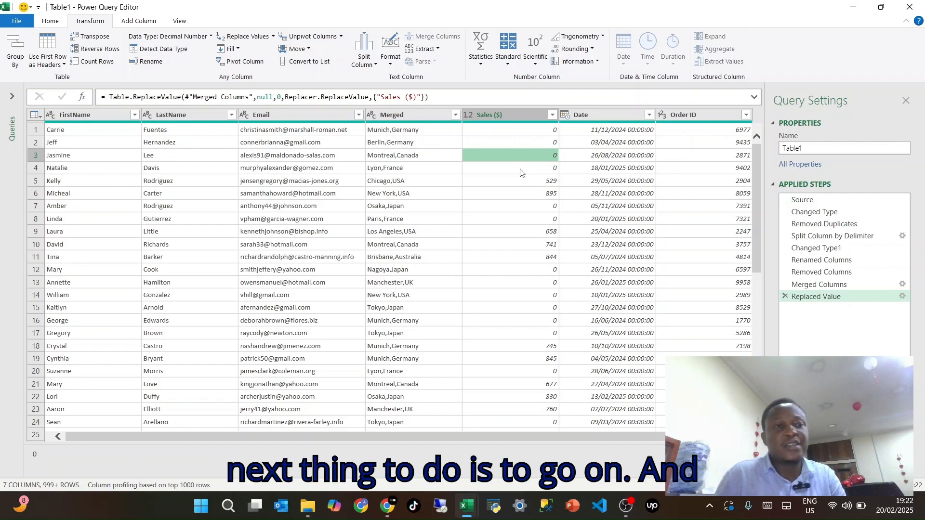
- Close the query editor and load the cleaned table into the Excel workbook
left_click(59, 22)
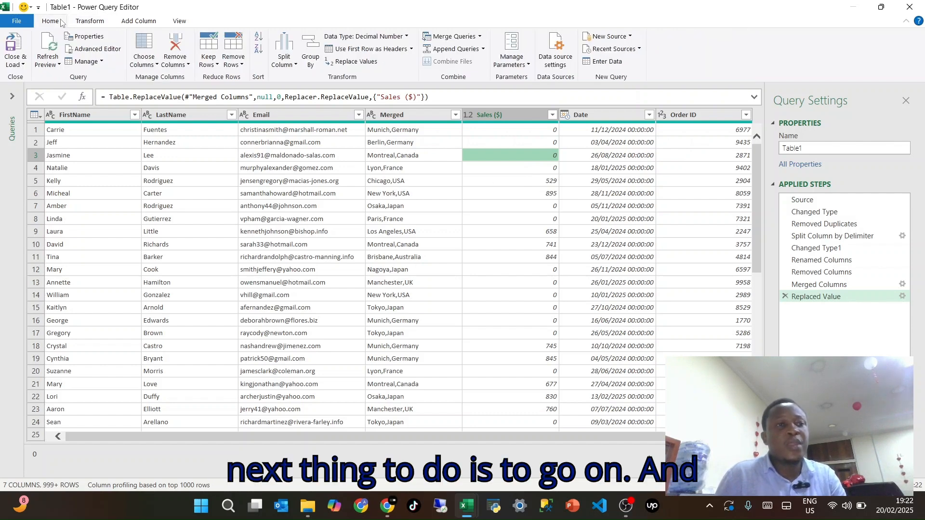
left_click(23, 64)
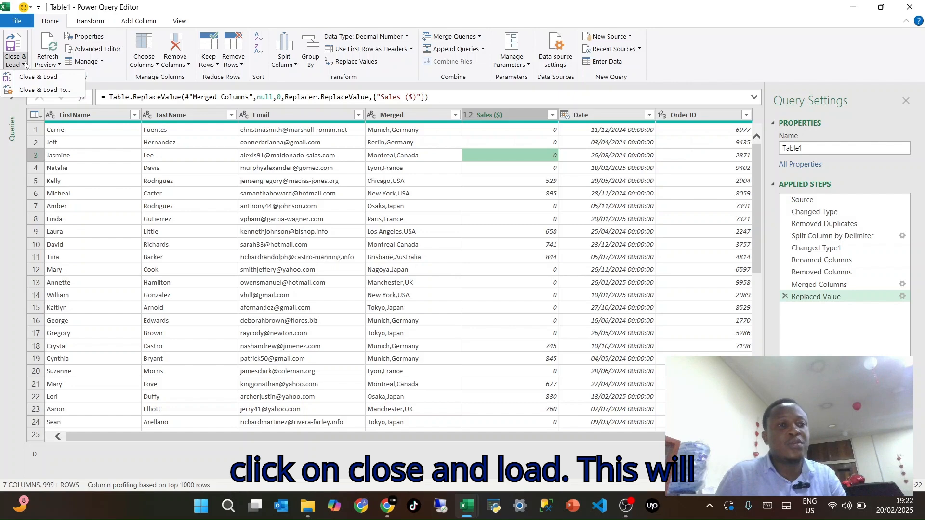
left_click(34, 77)
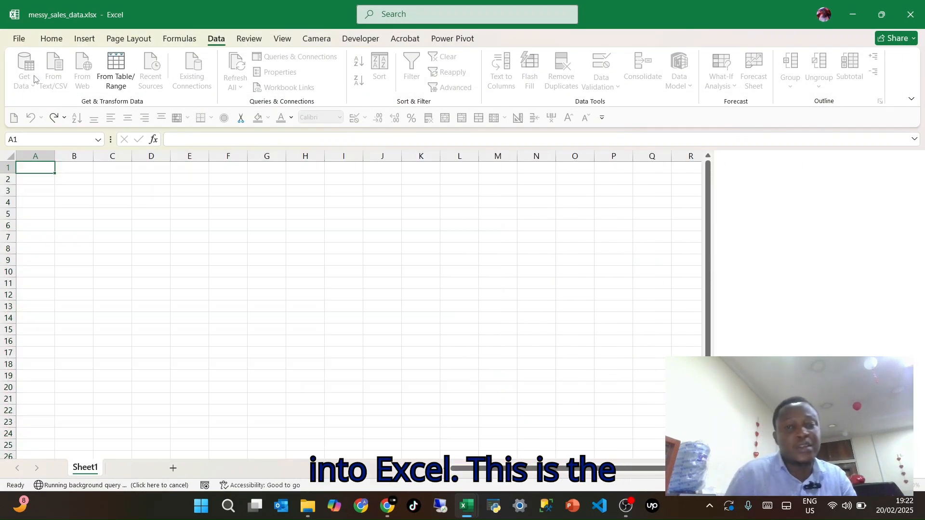
left_click(163, 202)
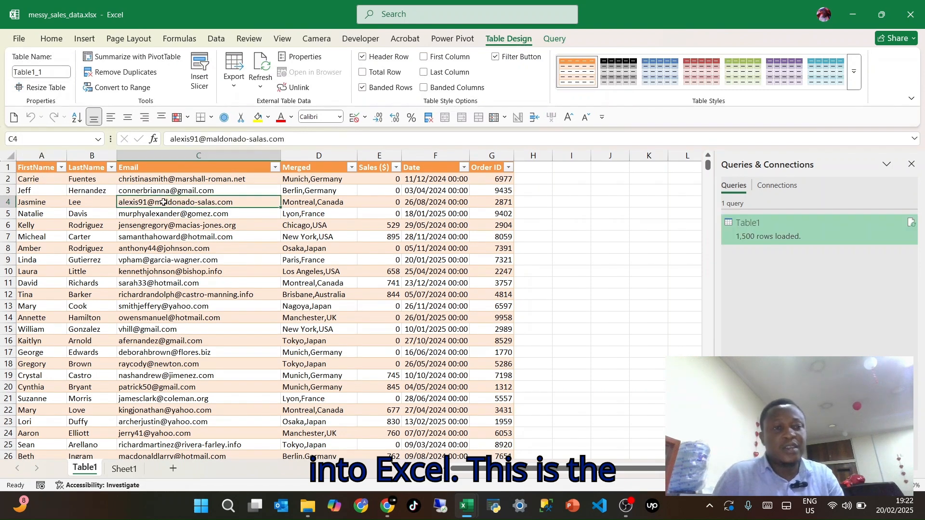
left_click(181, 249)
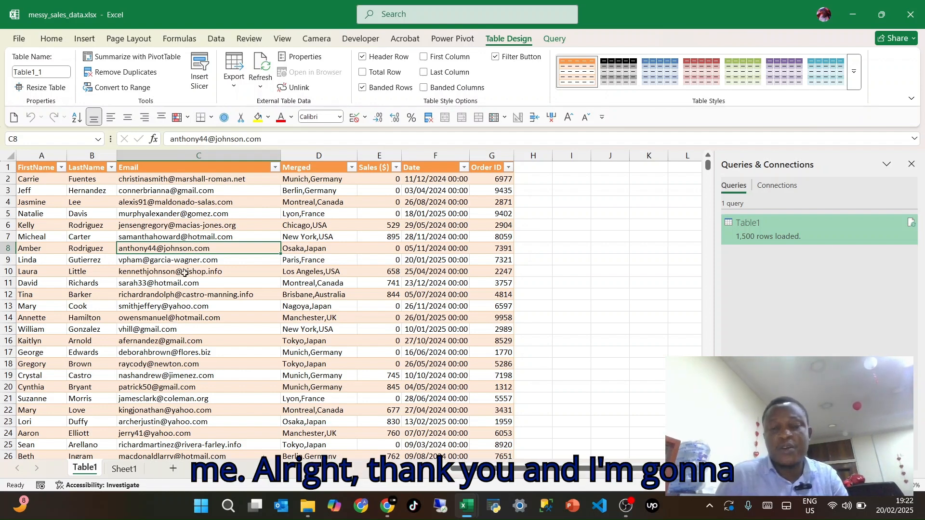
left_click(234, 326)
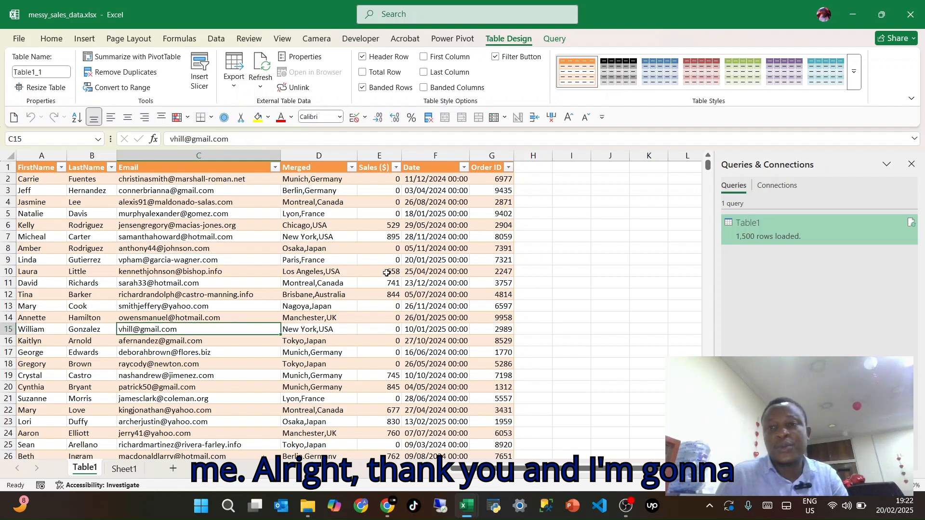